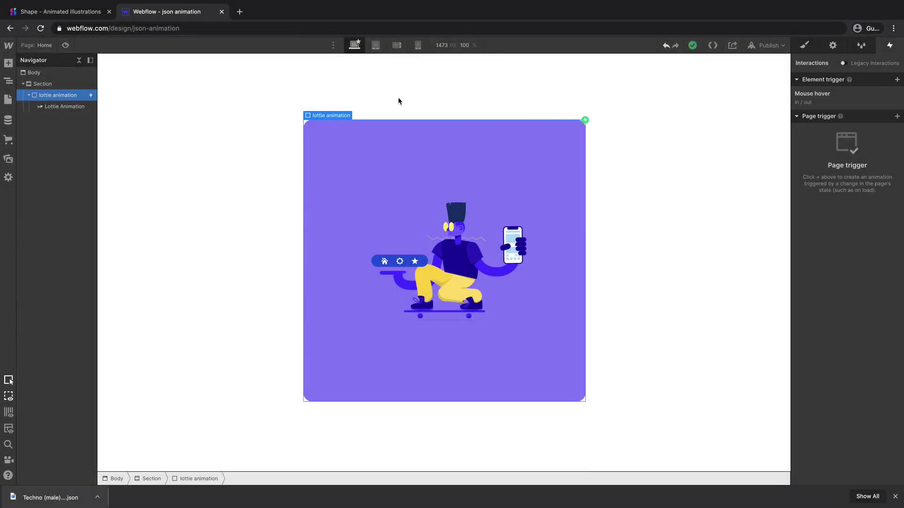
# Preview the finished page to see the purple card with the skateboarding man animation.
pyautogui.click(65, 45)
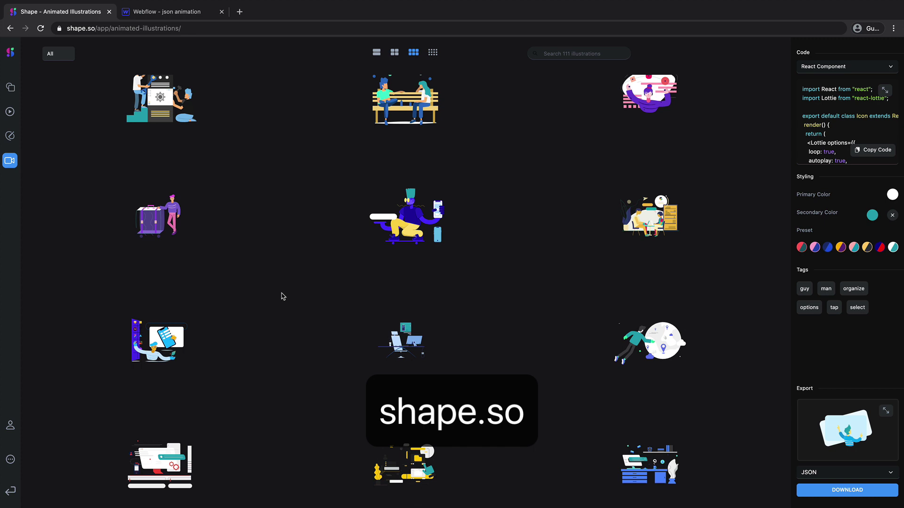
# Download the Techno (male) skateboarder illustration as a JSON file using the blue colour preset.
pyautogui.click(398, 247)
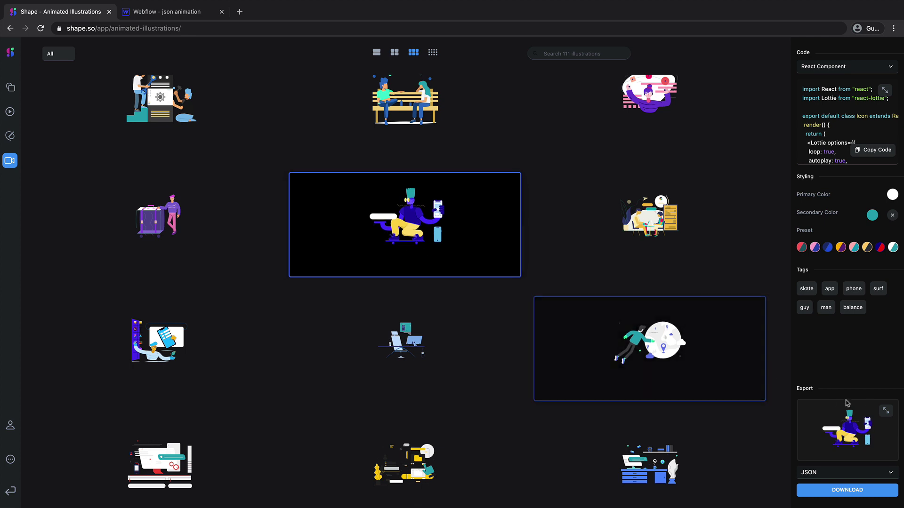
pyautogui.click(885, 411)
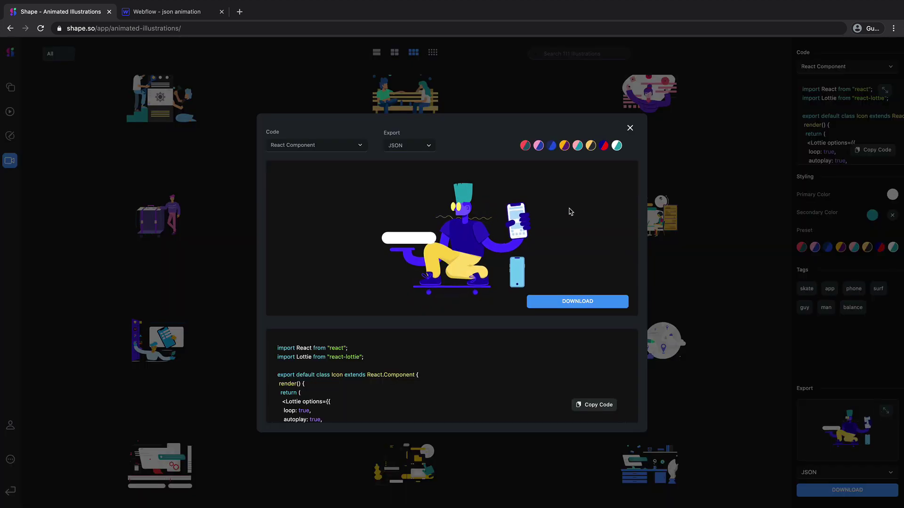
pyautogui.click(552, 146)
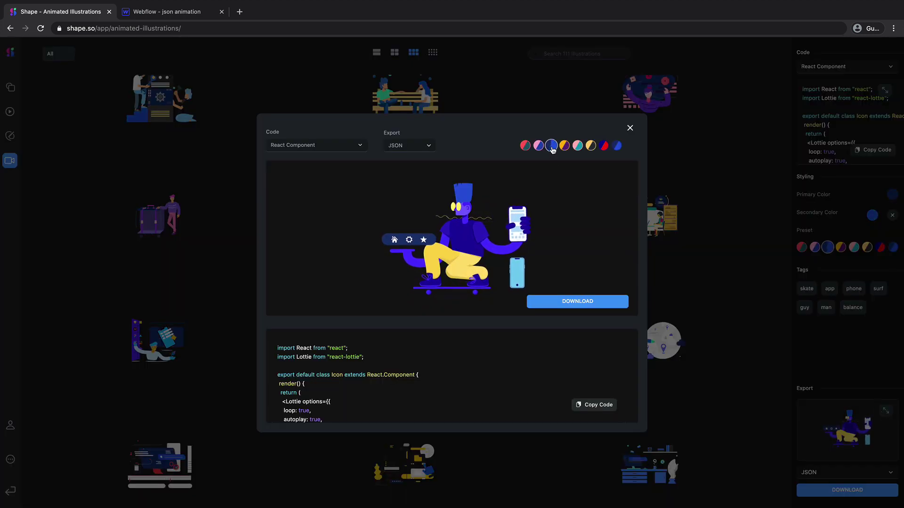
pyautogui.click(569, 304)
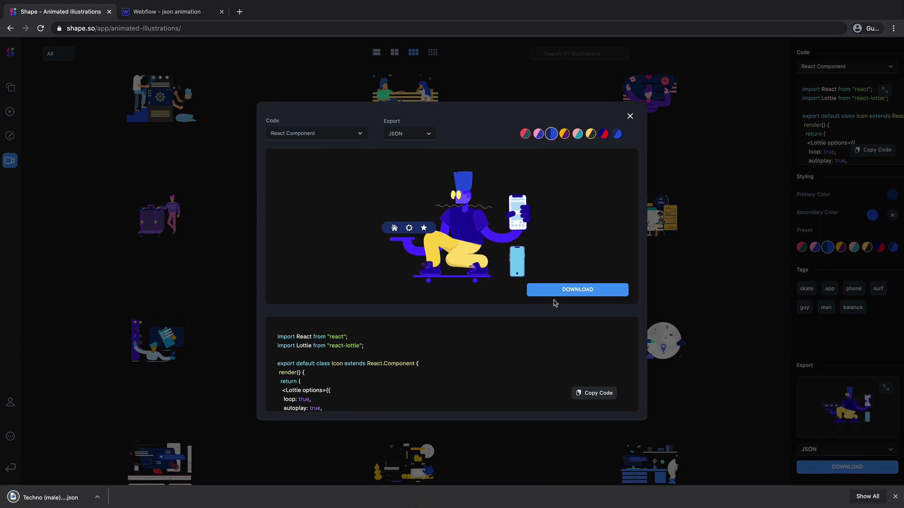
# Back in Webflow, insert a Section, then a Div Block inside it, and expand it in the Navigator.
pyautogui.click(160, 12)
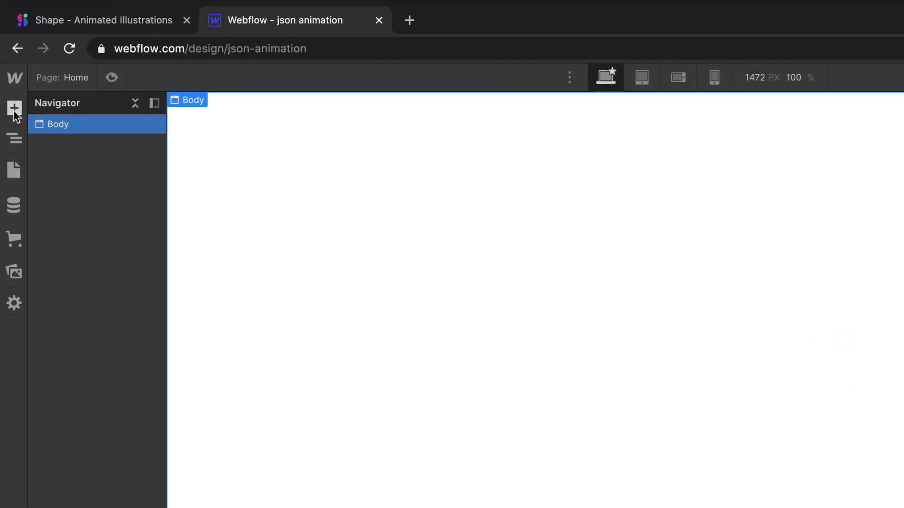
pyautogui.click(8, 63)
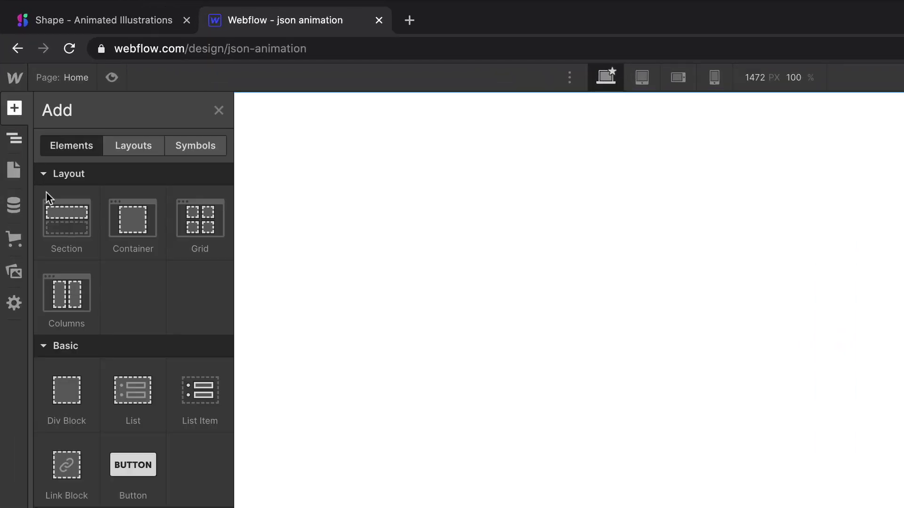
pyautogui.click(64, 233)
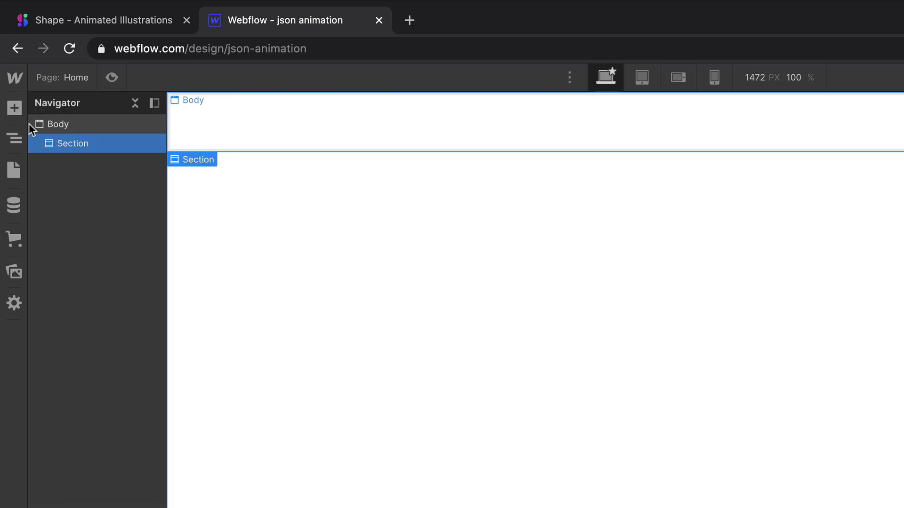
pyautogui.click(14, 109)
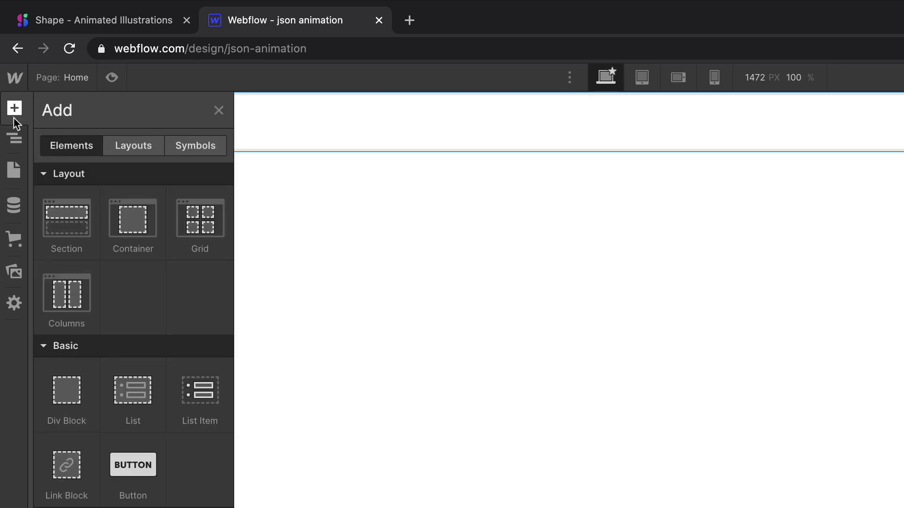
pyautogui.click(66, 390)
pyautogui.click(38, 144)
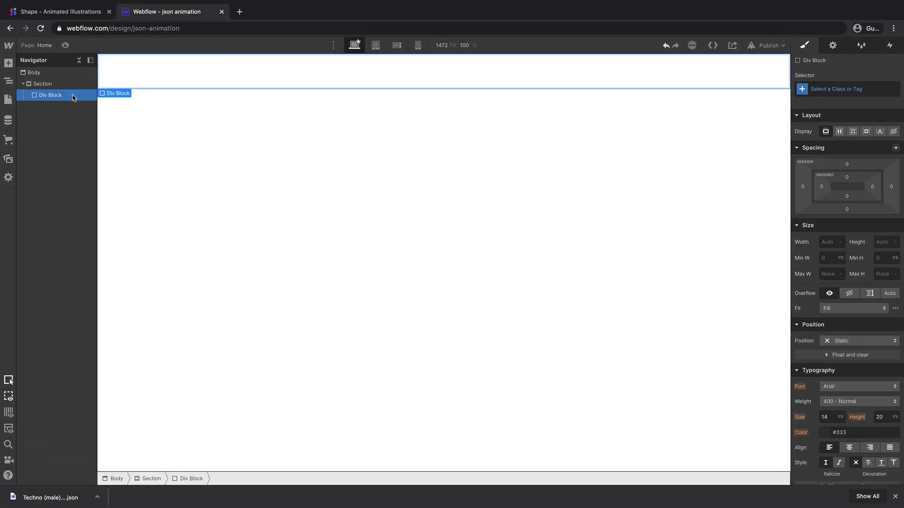
# Give the div the class 'lottie animation' and size it 600 × 600 px.
pyautogui.click(827, 89)
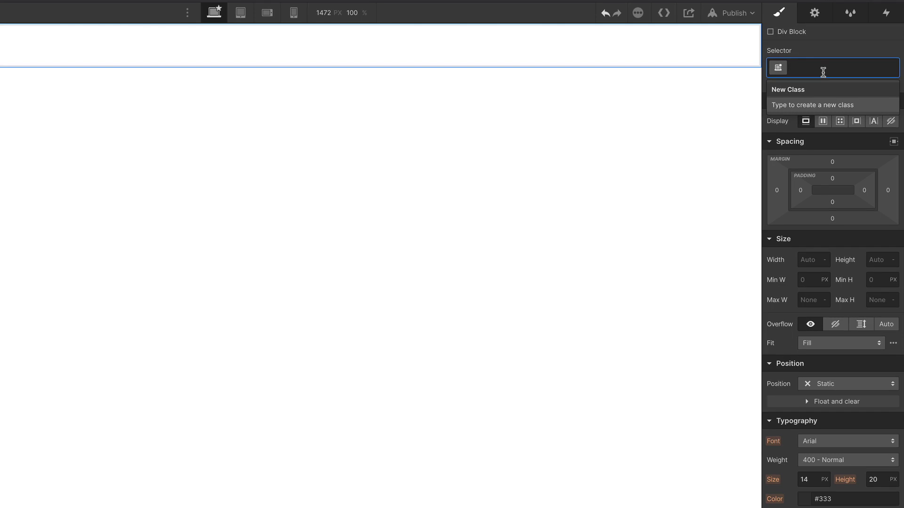
pyautogui.write('lottie anima')
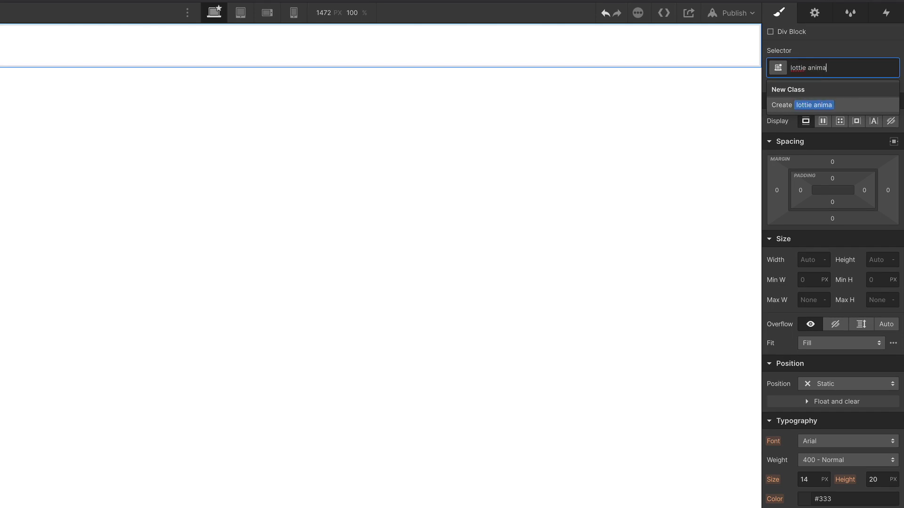
pyautogui.write('tion')
pyautogui.press('Return')
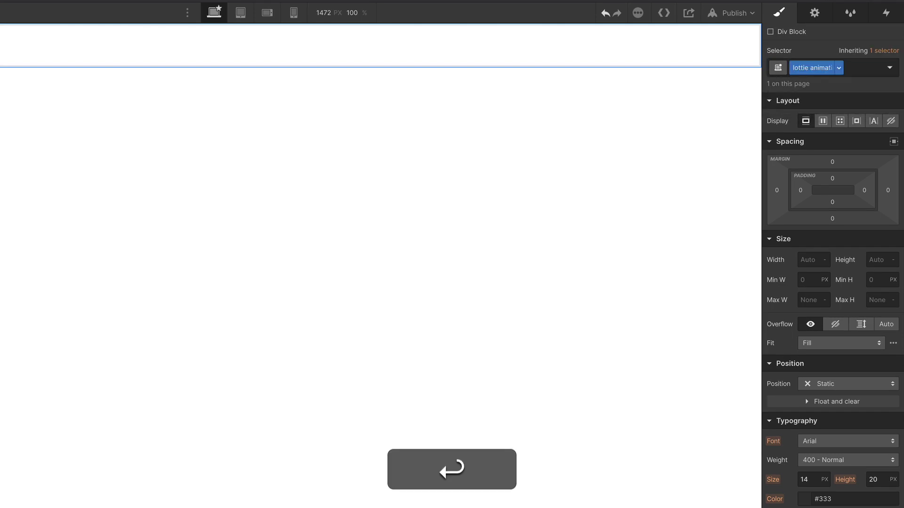
pyautogui.scroll(-1, 883, 272)
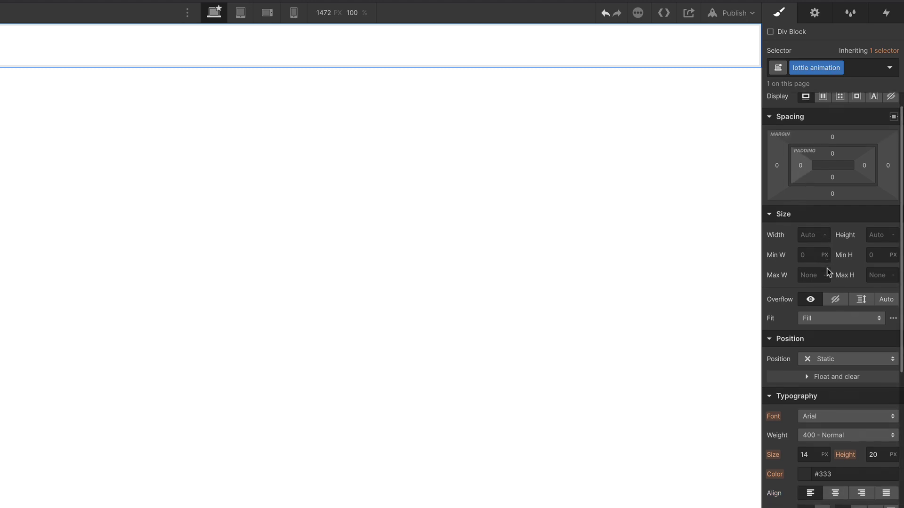
pyautogui.click(813, 235)
pyautogui.write('600')
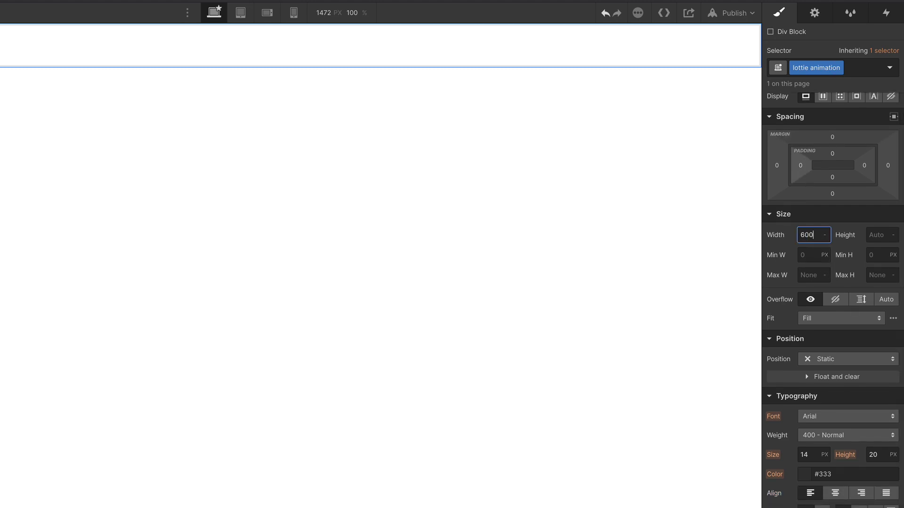
pyautogui.click(883, 234)
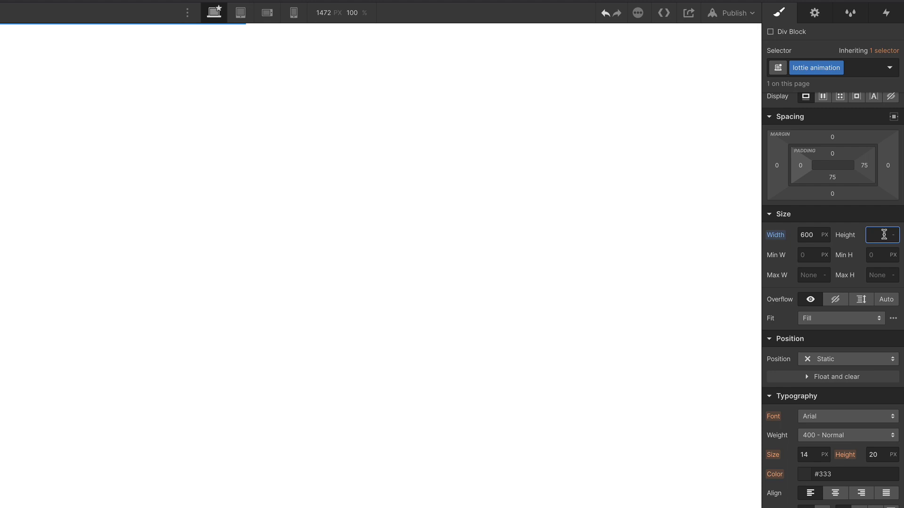
pyautogui.write('600')
pyautogui.press('Return')
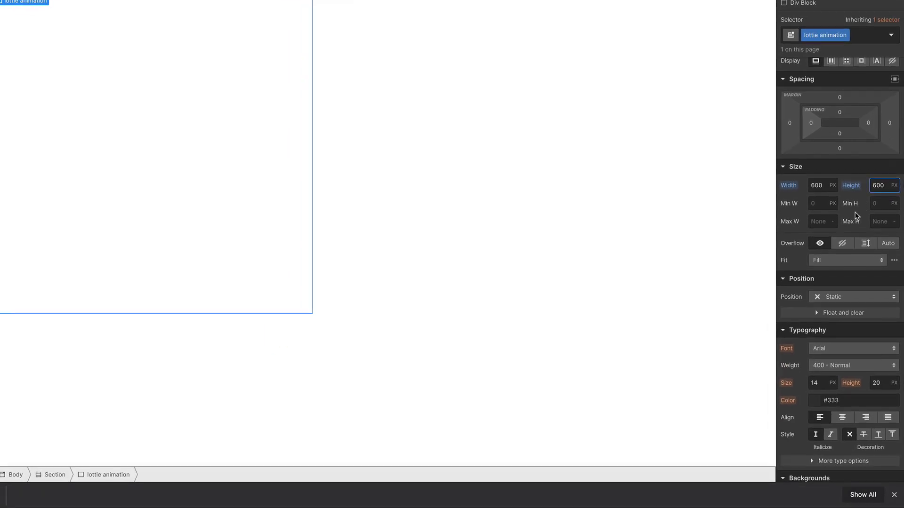
# Fill the box with #9182F6 purple and round its corners to 20 px.
pyautogui.scroll(-6, 855, 215)
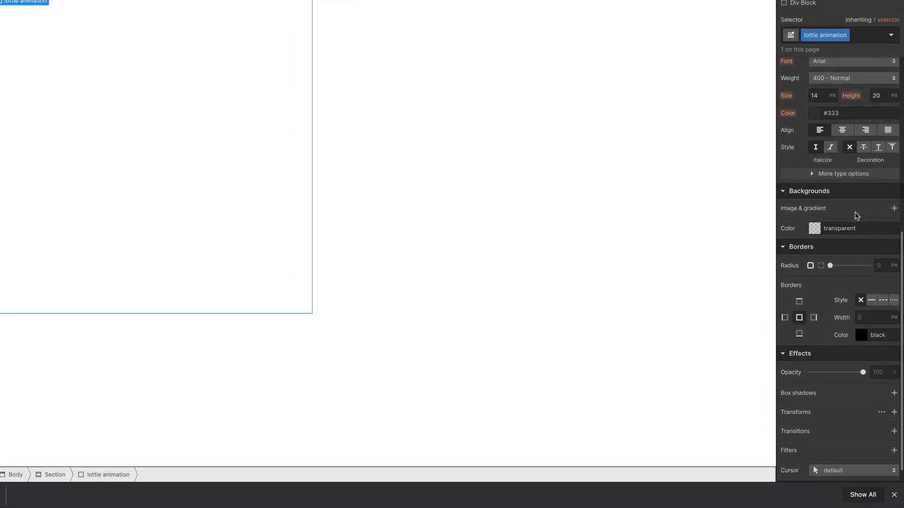
pyautogui.click(814, 222)
pyautogui.click(795, 352)
pyautogui.write('#9')
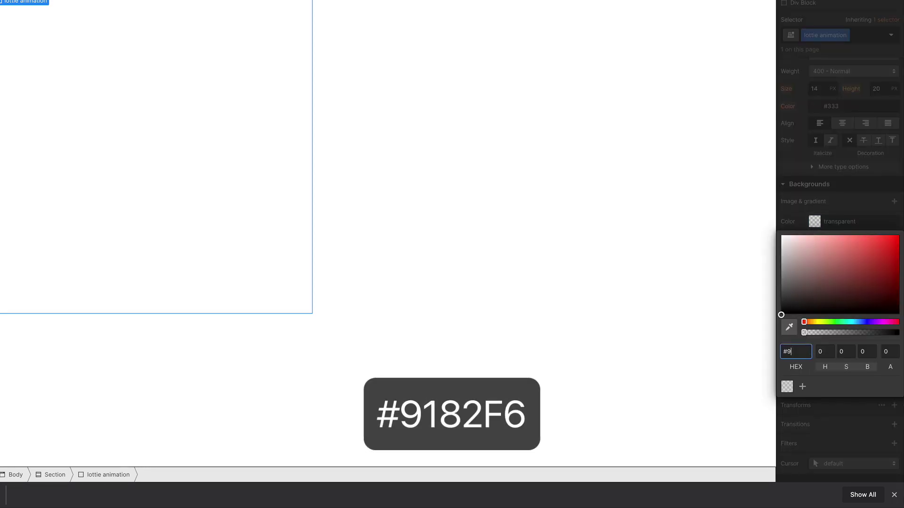
pyautogui.write('182f6')
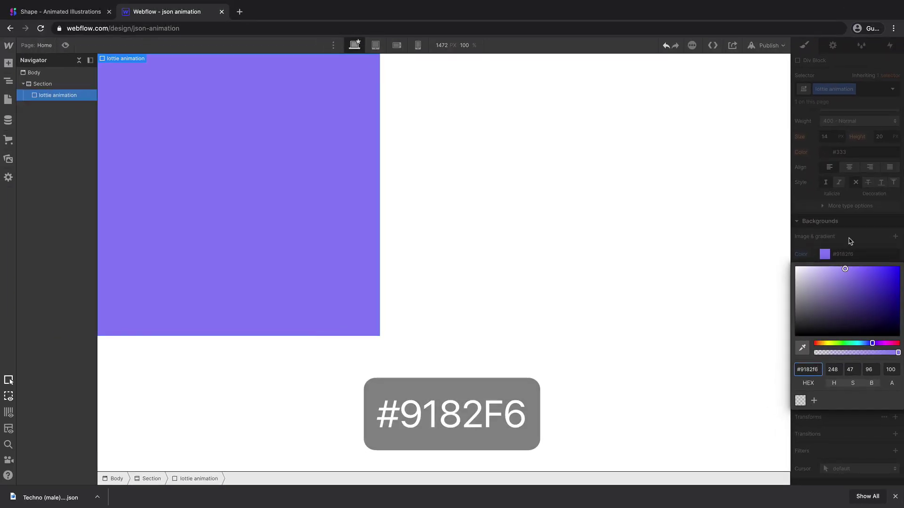
pyautogui.click(850, 241)
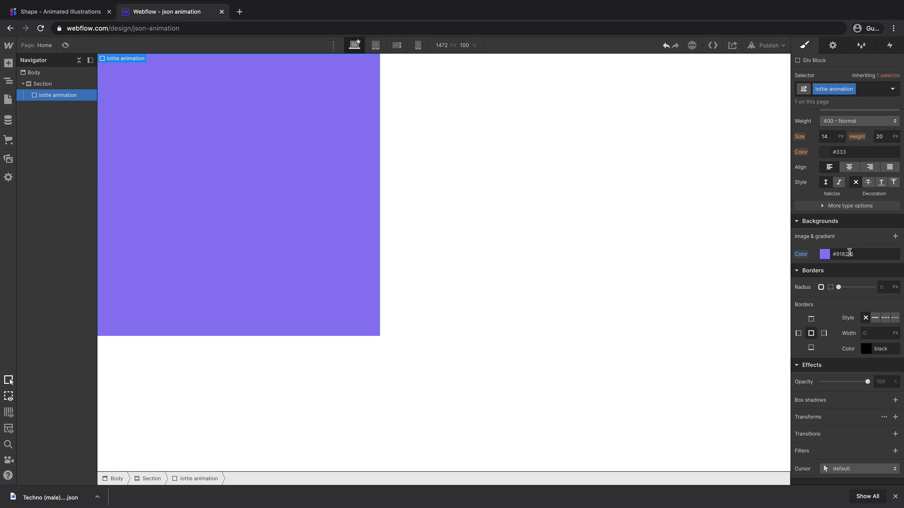
pyautogui.moveTo(838, 287); pyautogui.dragTo(882, 290)
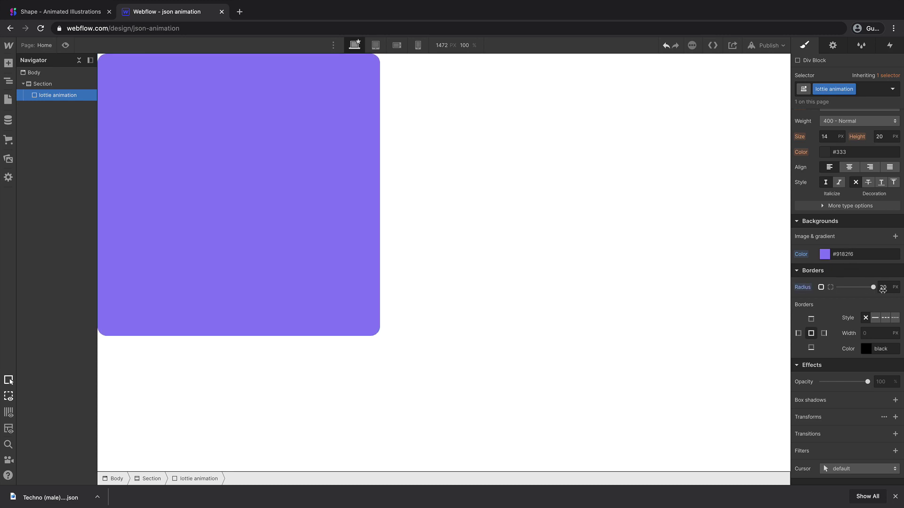
# Make the Section a flex container justified to center with a 140 px top margin.
pyautogui.click(52, 85)
pyautogui.scroll(6, 862, 229)
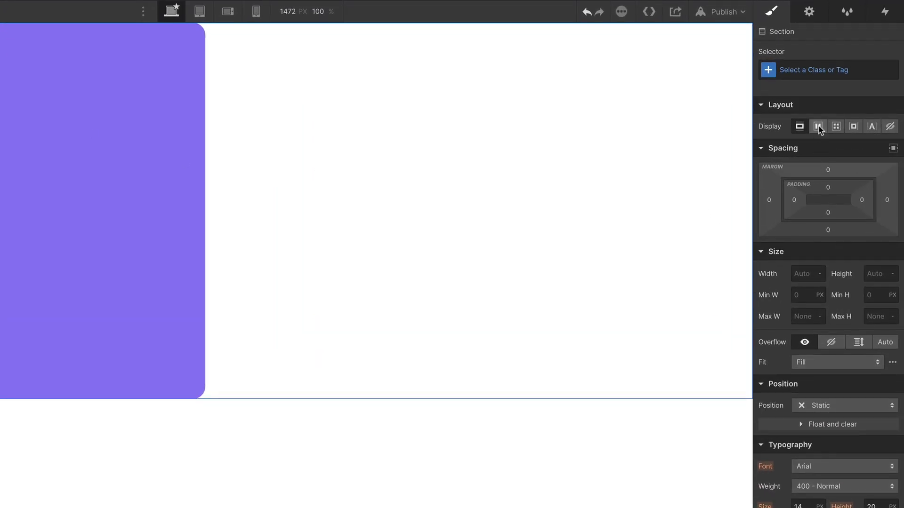
pyautogui.click(818, 127)
pyautogui.click(823, 192)
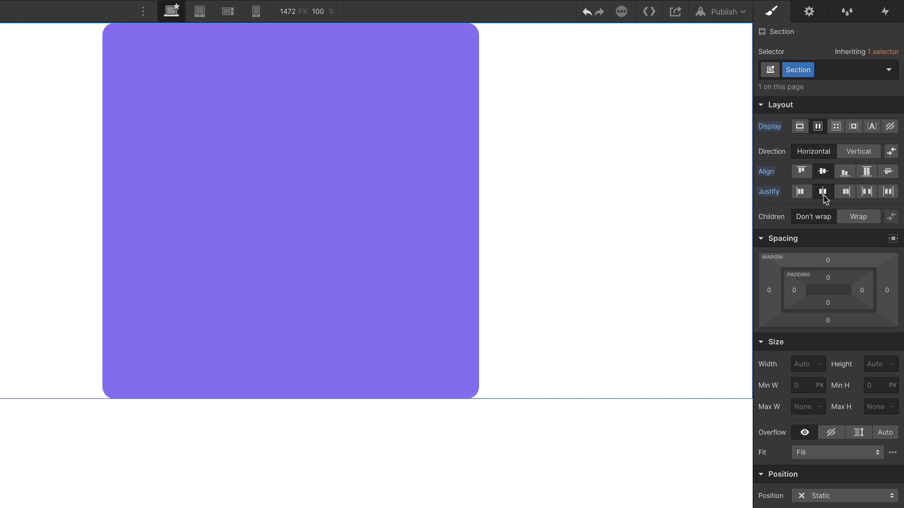
pyautogui.click(828, 264)
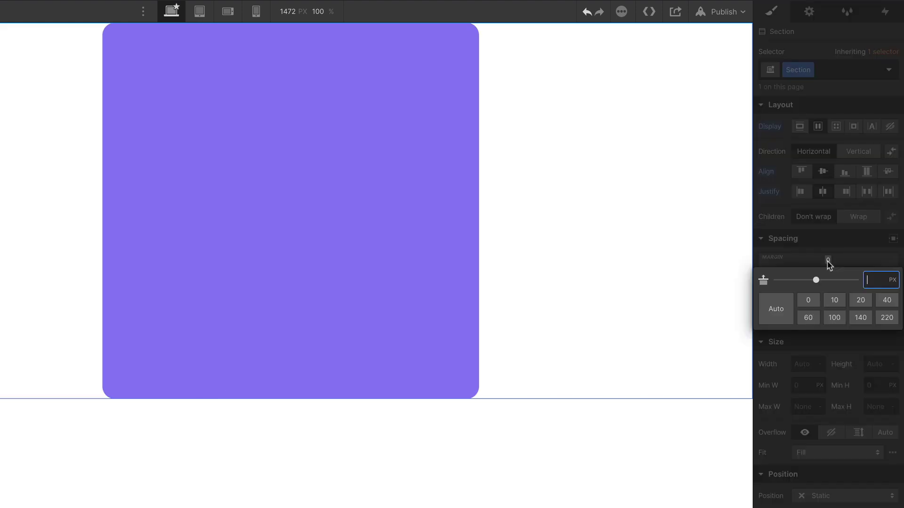
pyautogui.write('140')
pyautogui.press('Return')
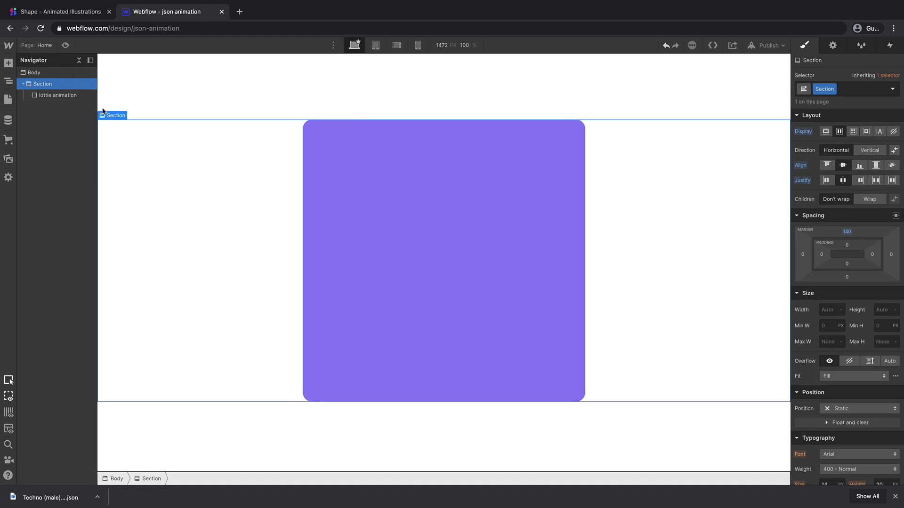
# Add a Lottie Animation element from Media inside the lottie animation div.
pyautogui.click(55, 95)
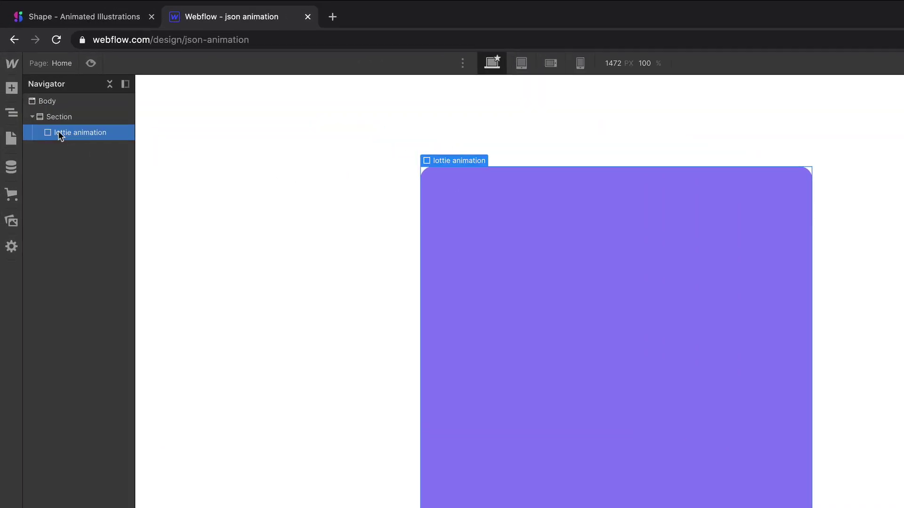
pyautogui.click(11, 89)
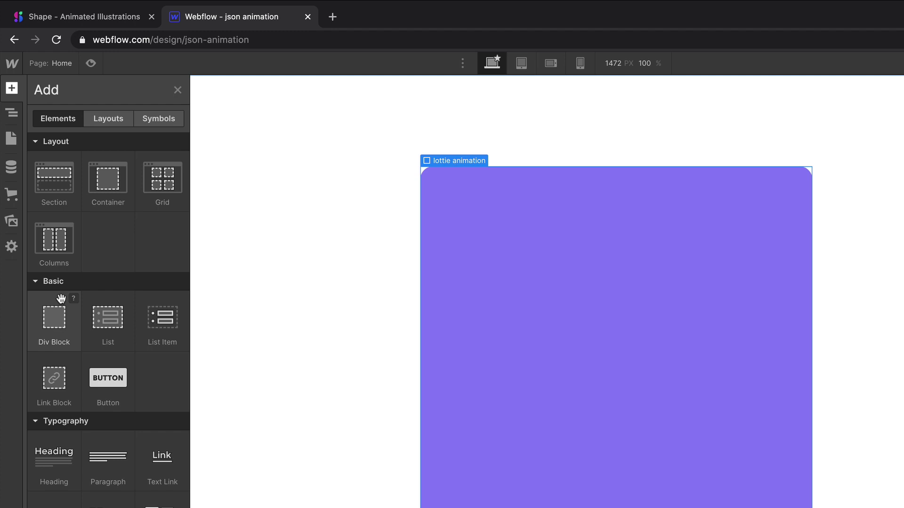
pyautogui.scroll(-5, 60, 299)
pyautogui.scroll(-2, 60, 301)
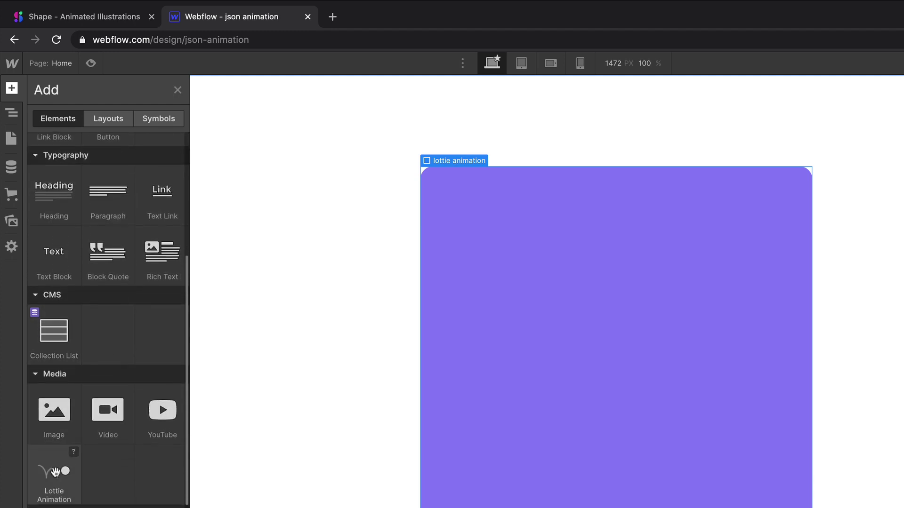
pyautogui.click(55, 472)
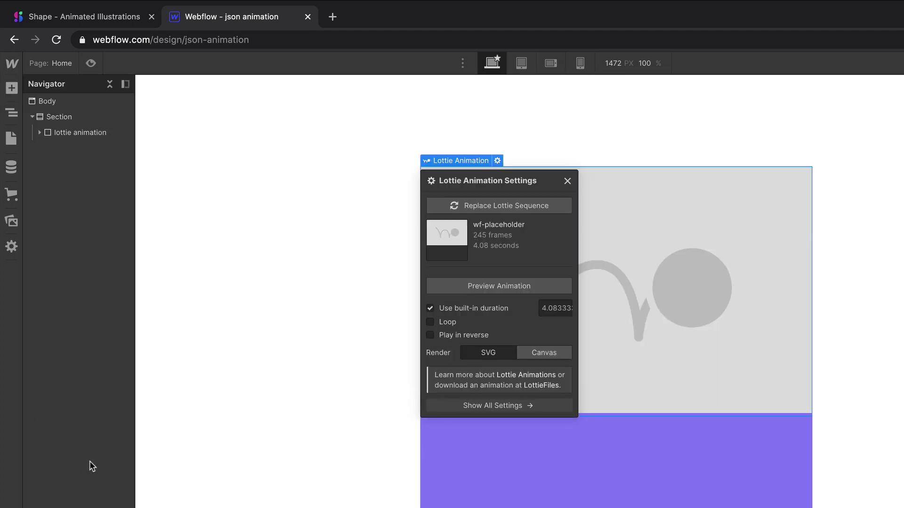
# Upload the Techno JSON to Assets and use it to replace the placeholder Lottie sequence.
pyautogui.click(12, 222)
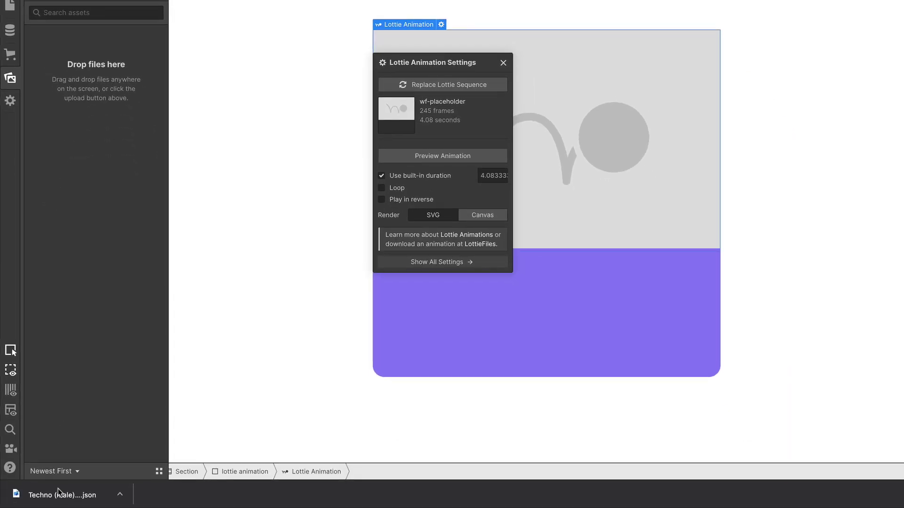
pyautogui.moveTo(58, 488); pyautogui.dragTo(72, 344)
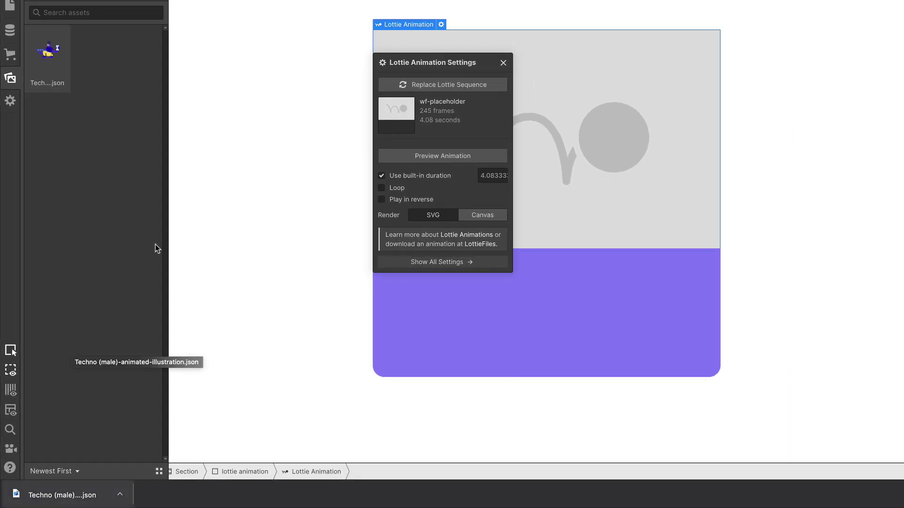
pyautogui.click(439, 83)
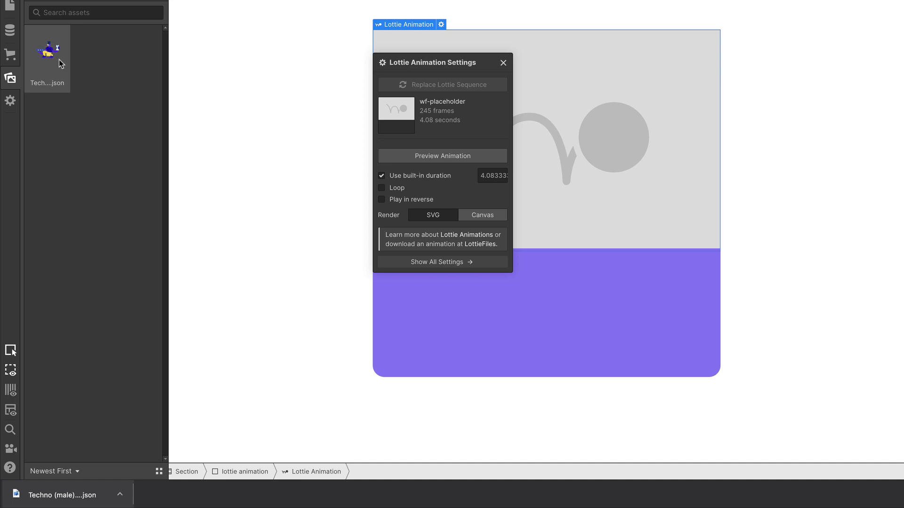
pyautogui.click(58, 60)
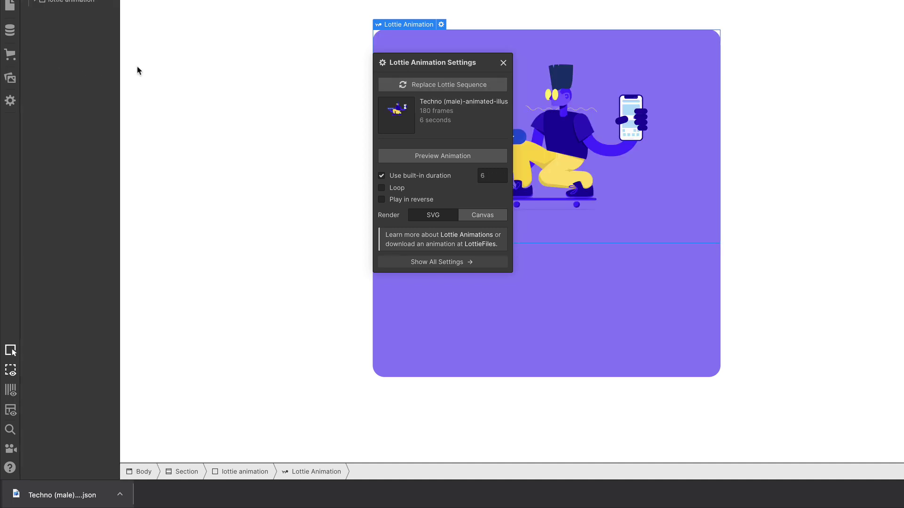
pyautogui.click(503, 63)
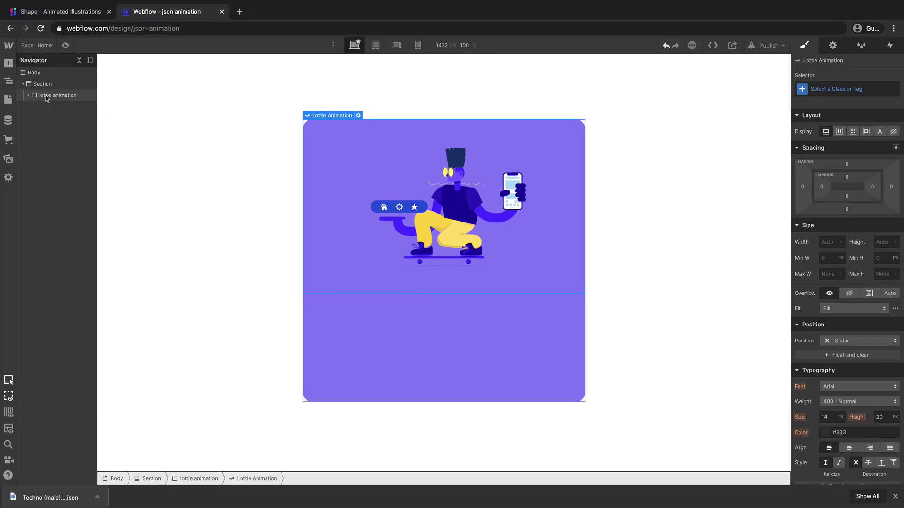
pyautogui.click(47, 97)
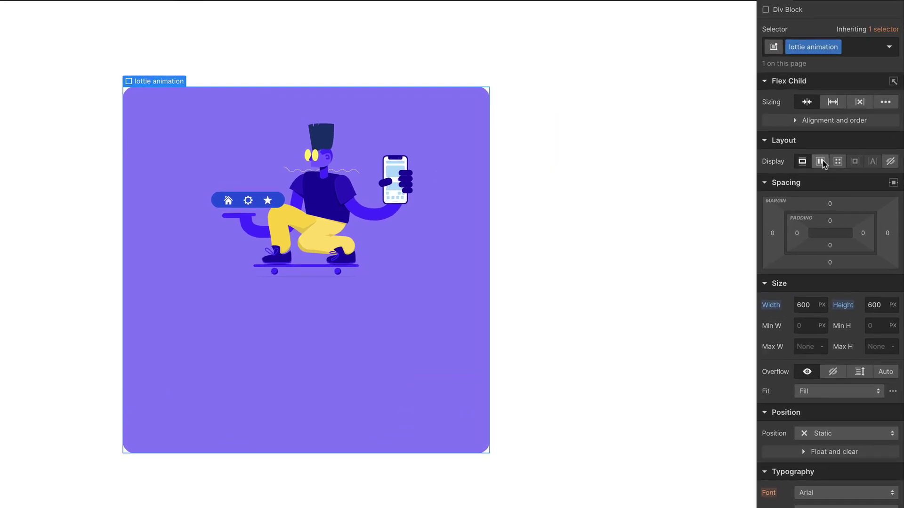
# Set the lottie animation div to Display Flex with Align center and Justify center.
pyautogui.click(820, 162)
pyautogui.click(825, 205)
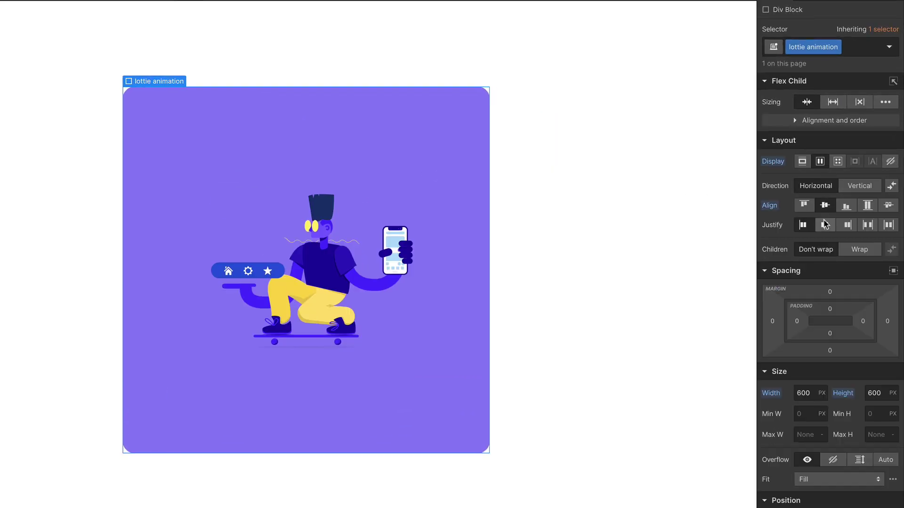
pyautogui.click(825, 225)
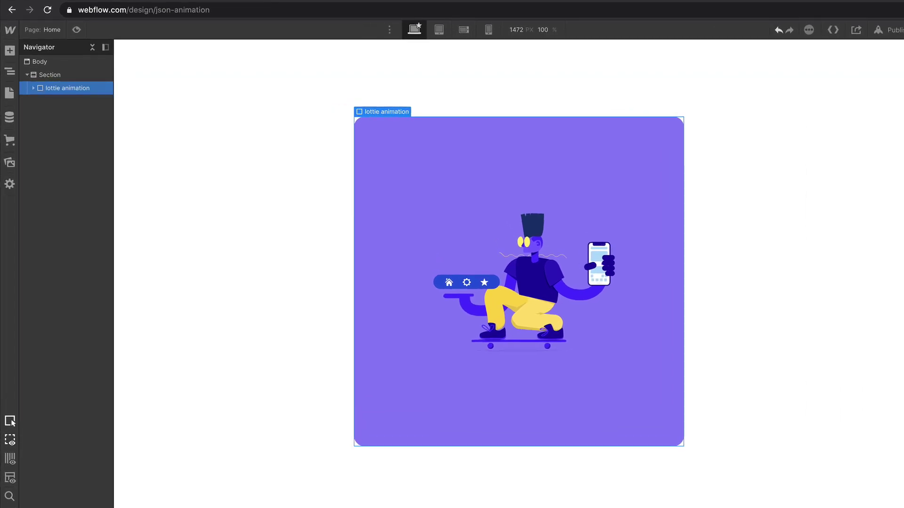
# Add a Mouse hover element trigger whose On hover action starts a new timed animation.
pyautogui.click(70, 97)
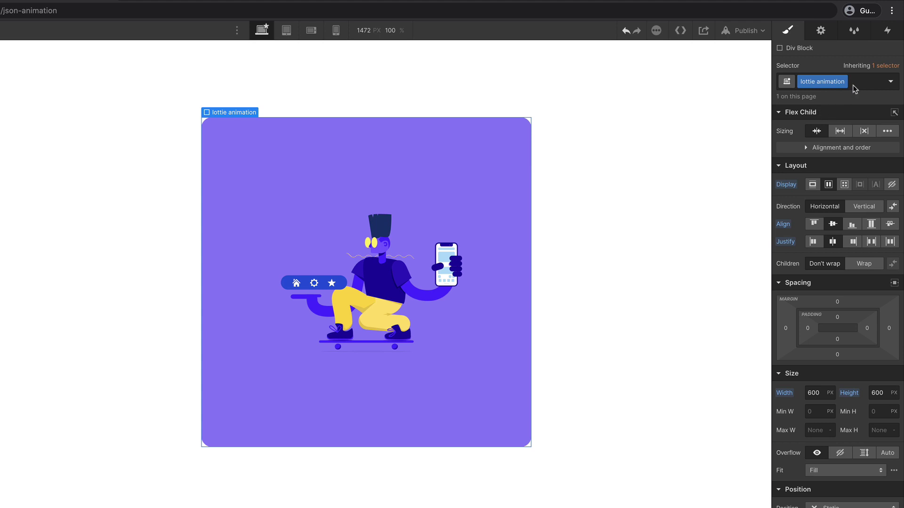
pyautogui.click(888, 31)
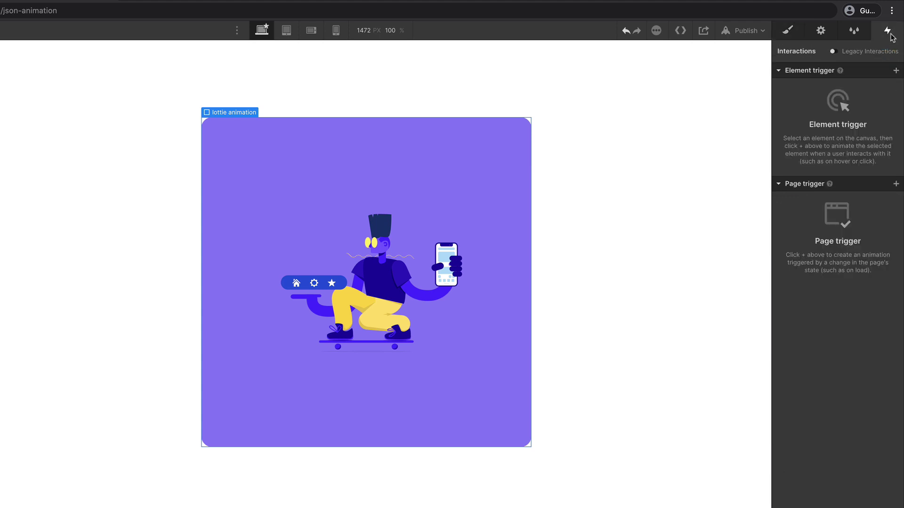
pyautogui.click(895, 71)
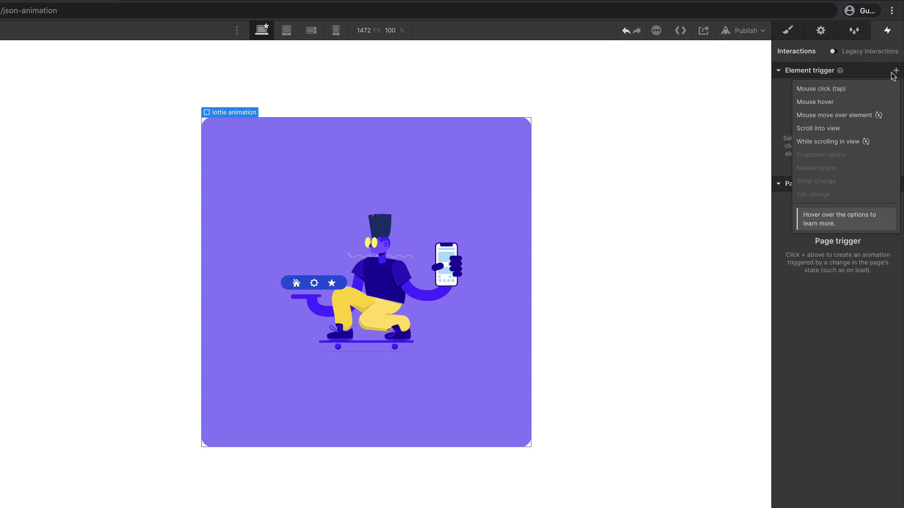
pyautogui.click(821, 102)
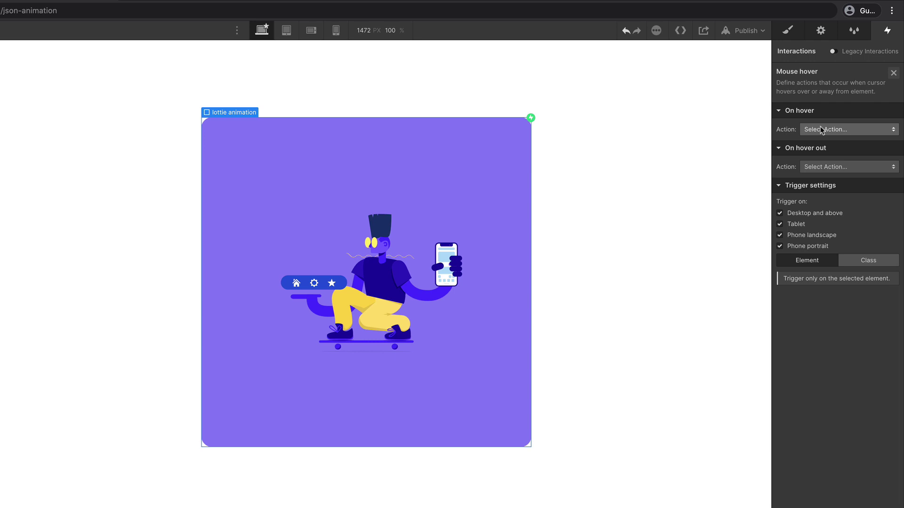
pyautogui.click(820, 128)
pyautogui.click(829, 157)
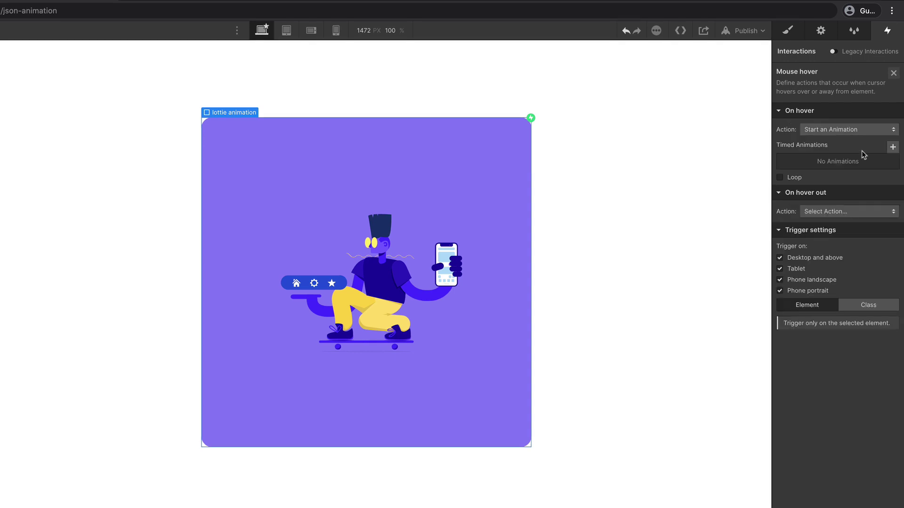
pyautogui.click(893, 146)
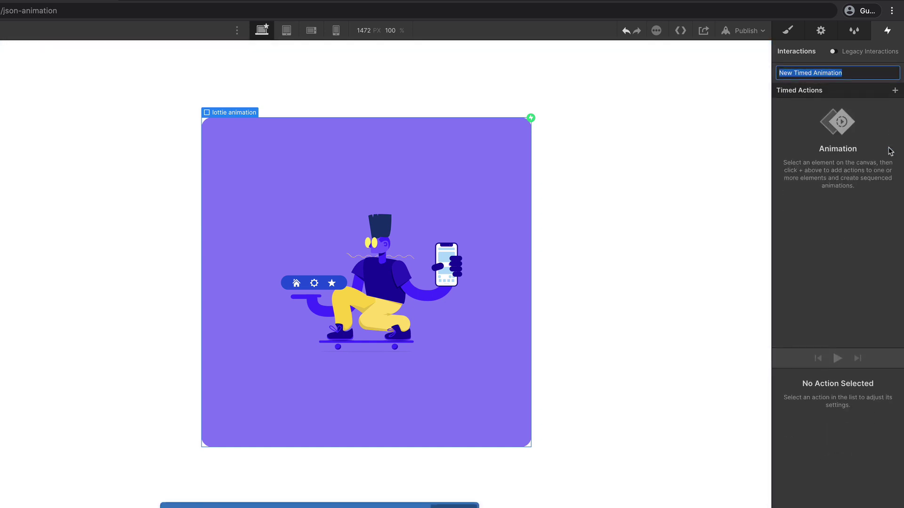
# Name the animation 'in' and add a Lottie action set as the initial state at 0%.
pyautogui.write('in')
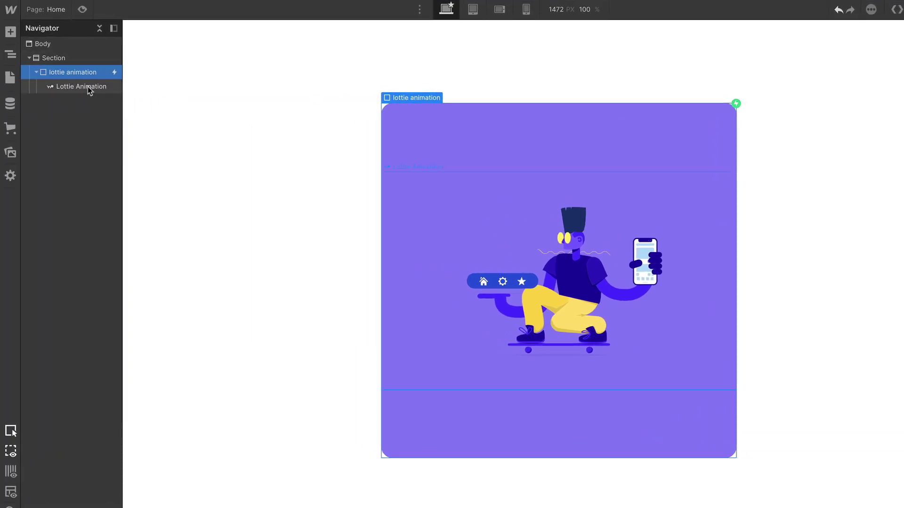
pyautogui.click(85, 86)
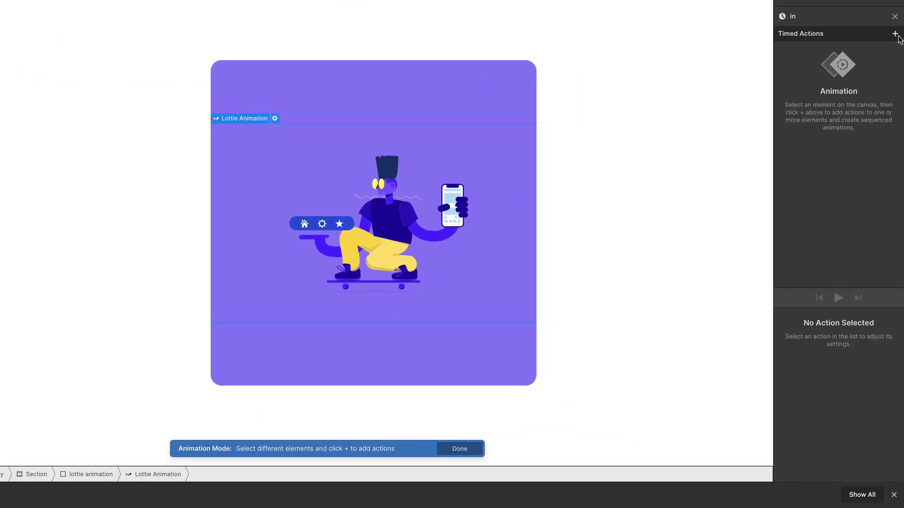
pyautogui.click(895, 35)
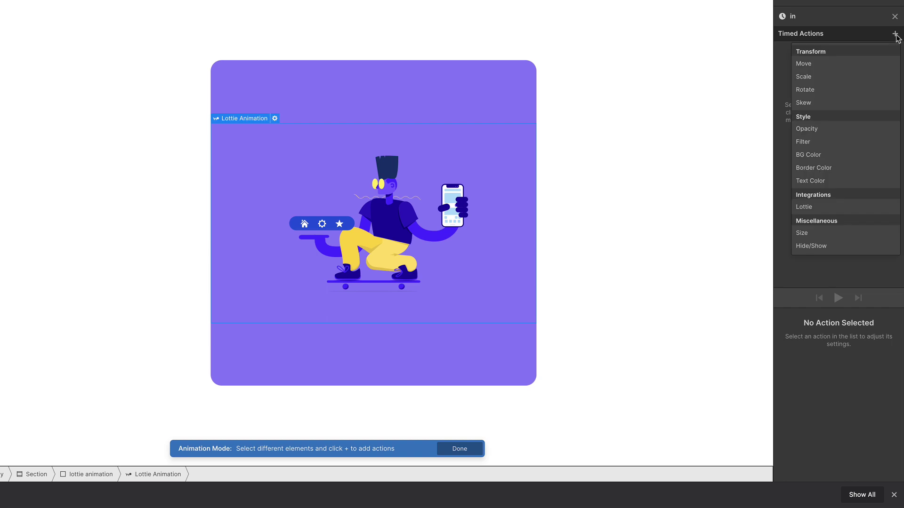
pyautogui.click(821, 208)
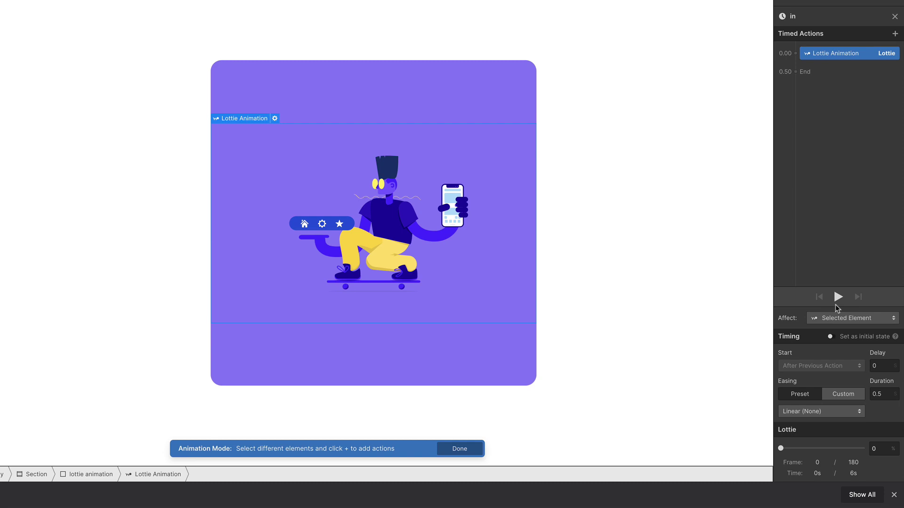
pyautogui.click(832, 337)
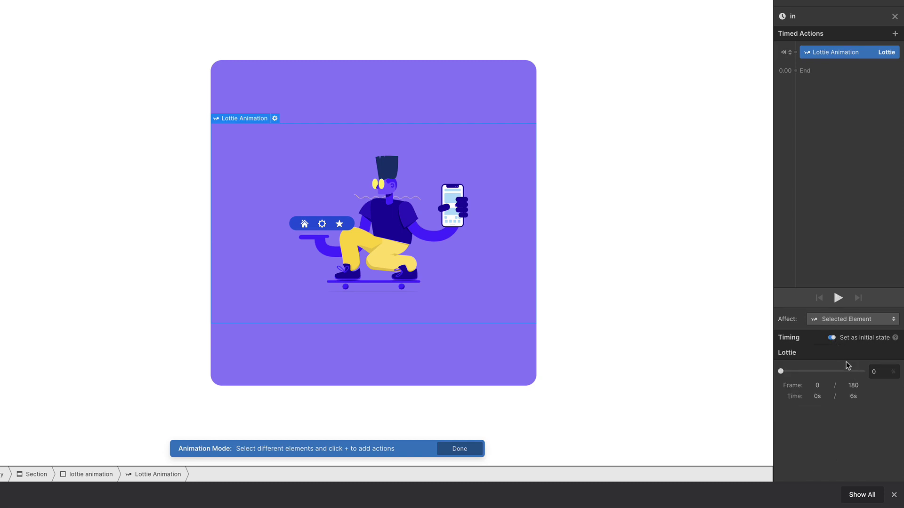
pyautogui.moveTo(807, 57); pyautogui.dragTo(802, 72)
# Add a second Lottie action playing to 99% with a 4-second duration.
pyautogui.click(802, 70)
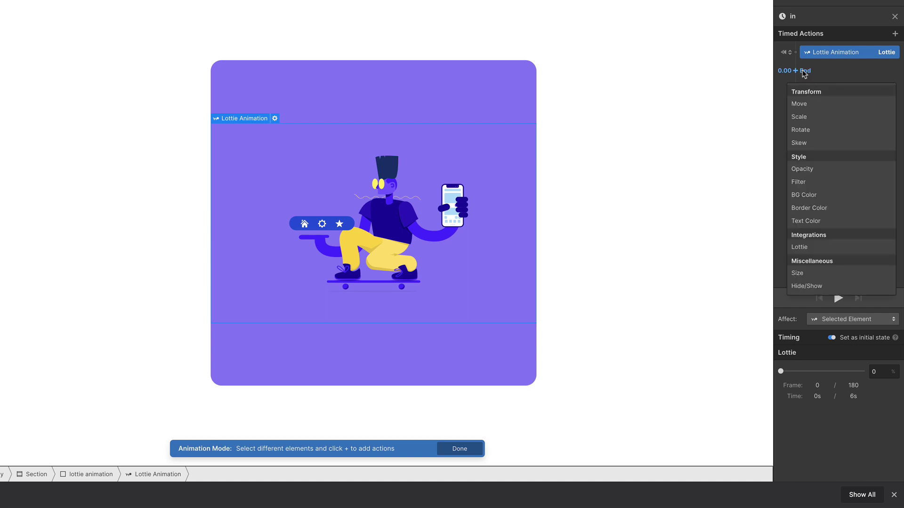
pyautogui.click(811, 247)
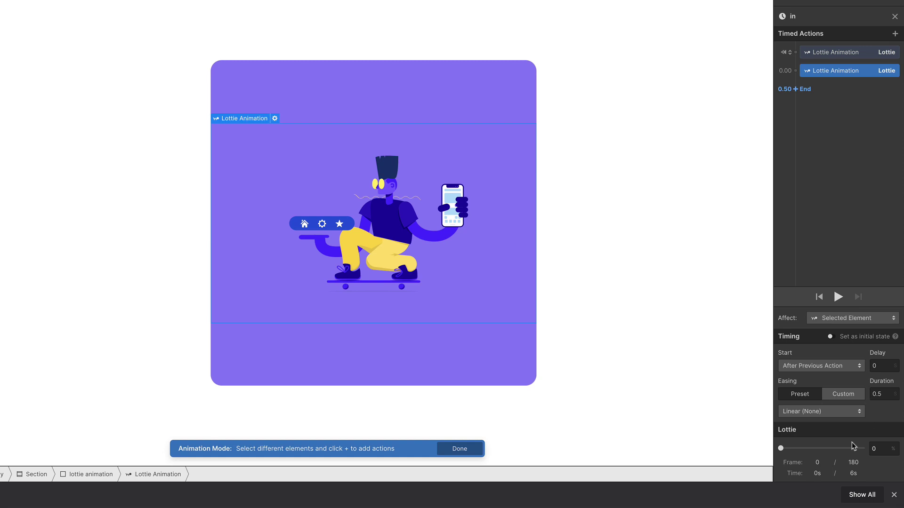
pyautogui.click(875, 447)
pyautogui.write('99')
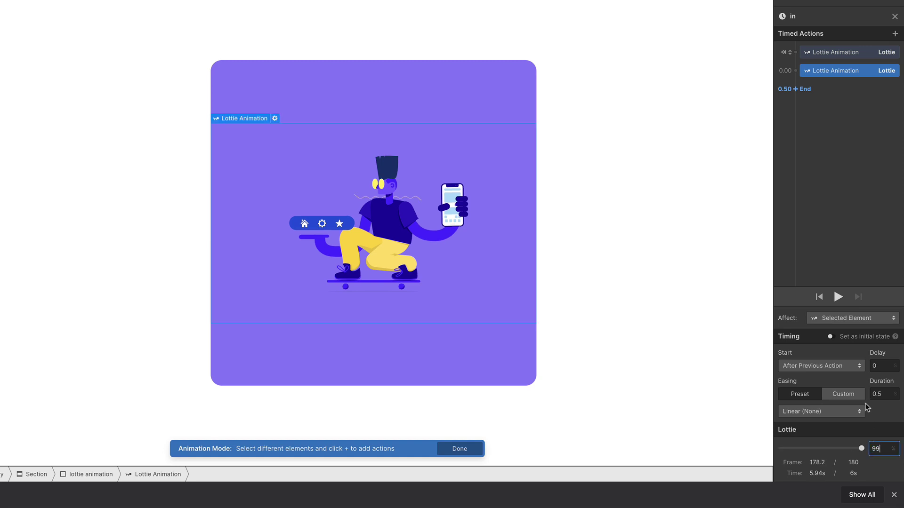
pyautogui.click(880, 392)
pyautogui.write('4')
pyautogui.click(845, 161)
# Exit the 'in' animation editor and set the On hover out action to Start an Animation.
pyautogui.click(894, 16)
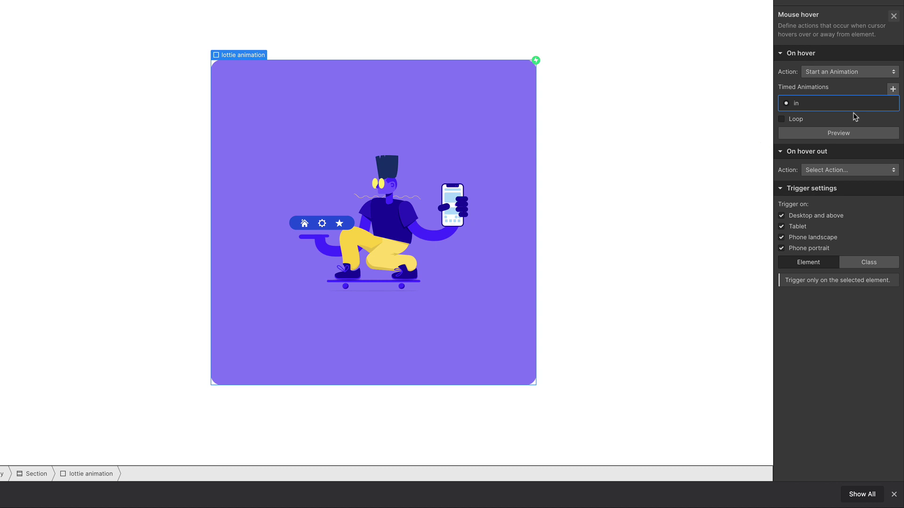
pyautogui.click(842, 171)
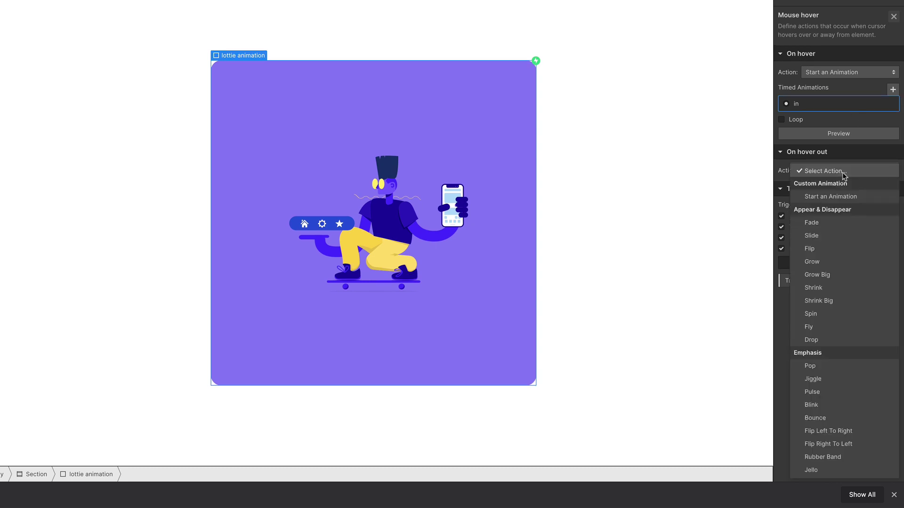
pyautogui.click(836, 196)
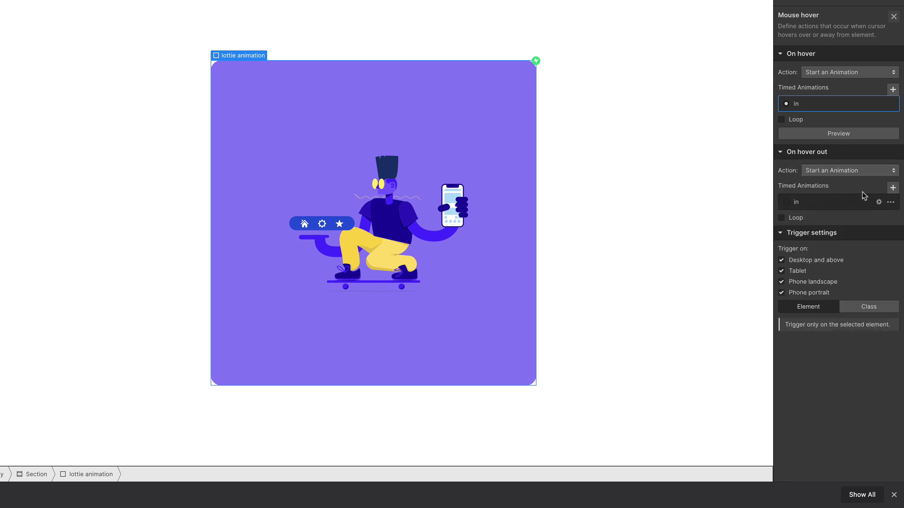
# Create a new timed animation named 'out' for hover out.
pyautogui.click(892, 187)
pyautogui.write('out')
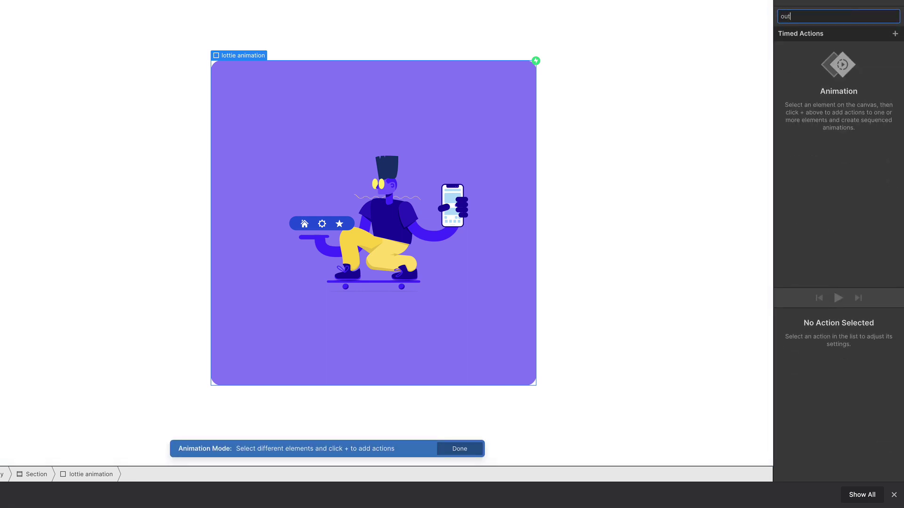
pyautogui.press('Return')
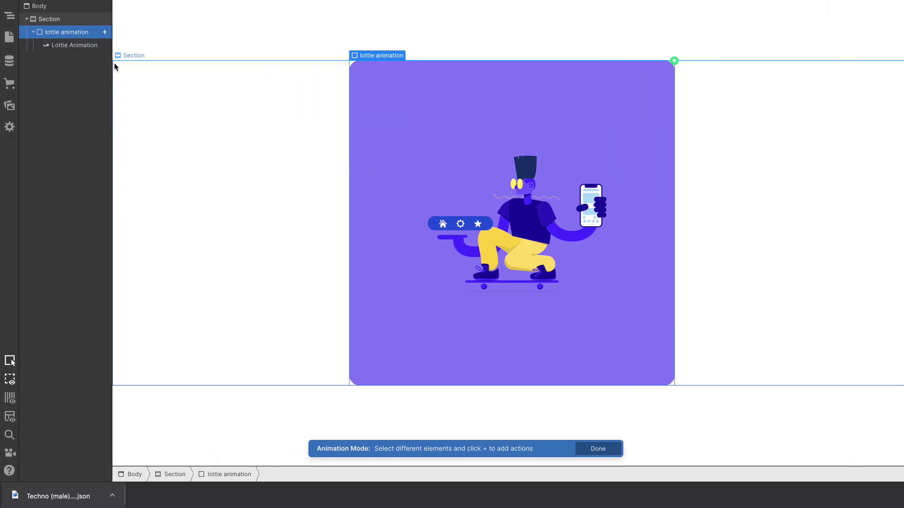
# Add a Lottie action on the Lottie Animation element that jumps to 99% with duration 0.
pyautogui.click(79, 47)
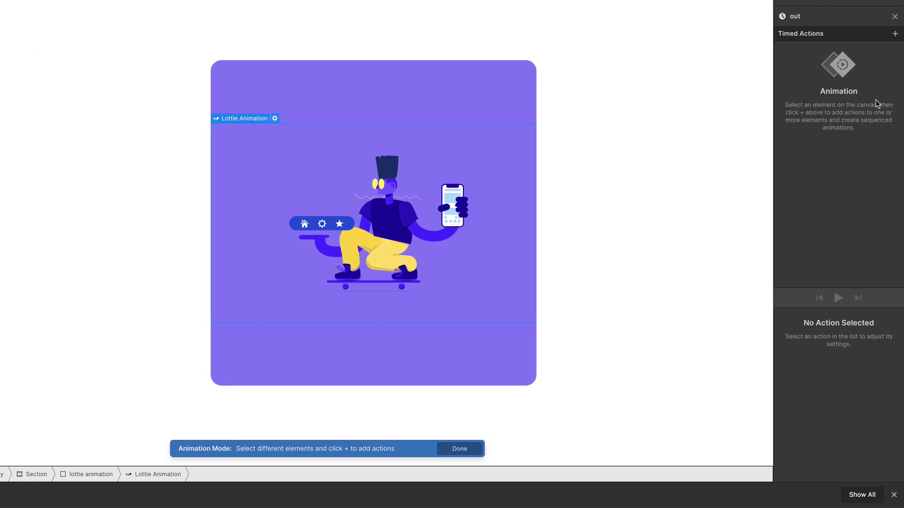
pyautogui.click(894, 33)
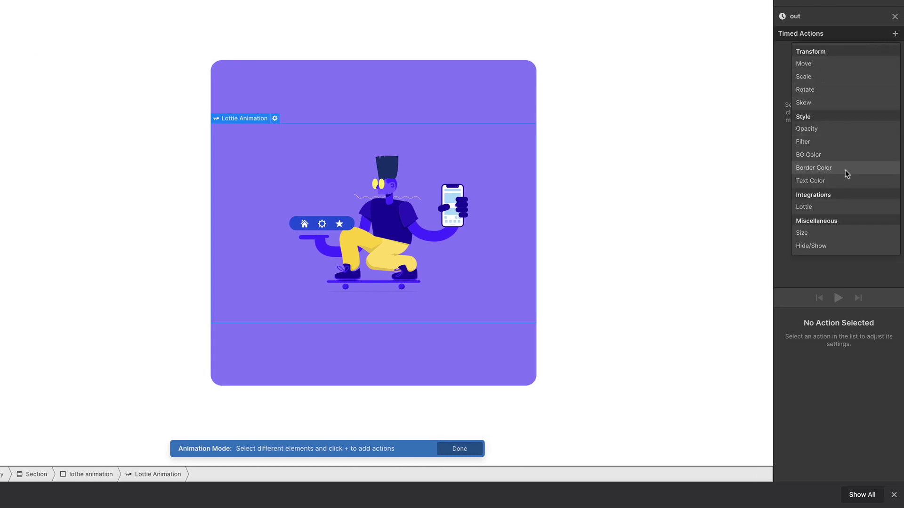
pyautogui.click(829, 207)
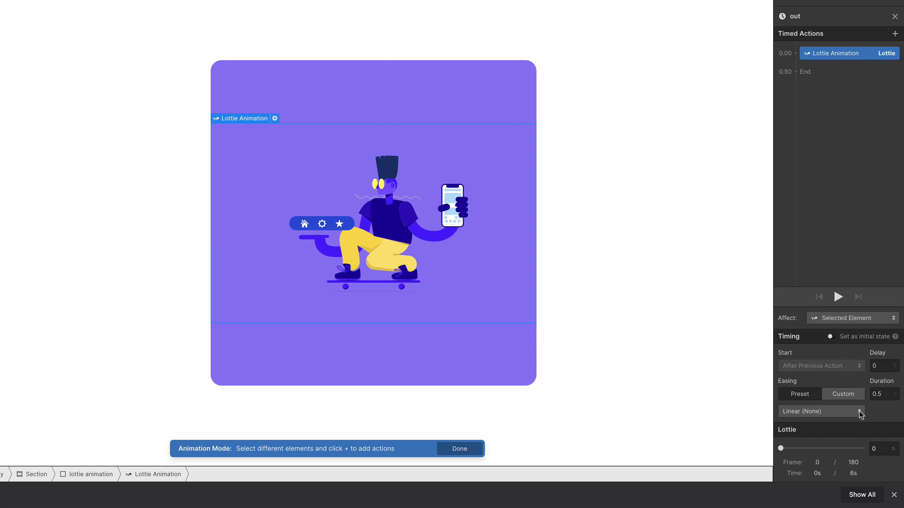
pyautogui.click(881, 449)
pyautogui.write('99')
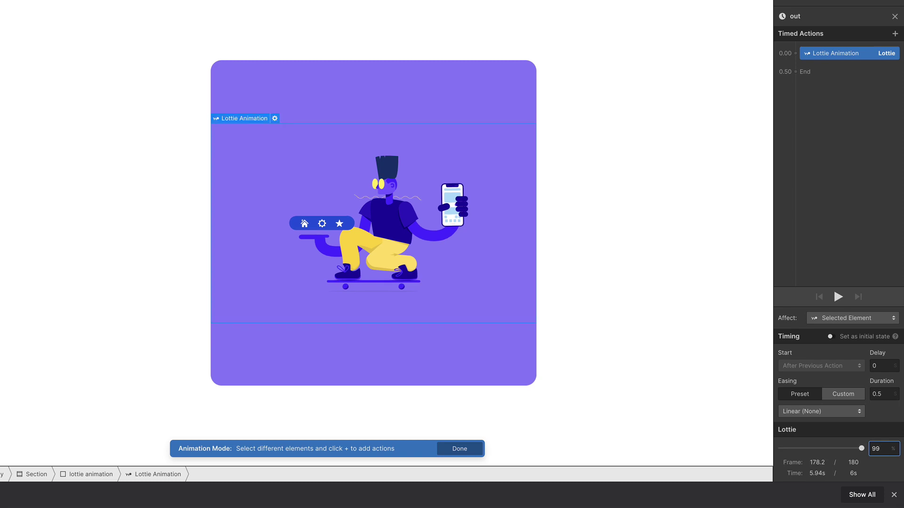
pyautogui.click(880, 393)
pyautogui.doubleClick(881, 392)
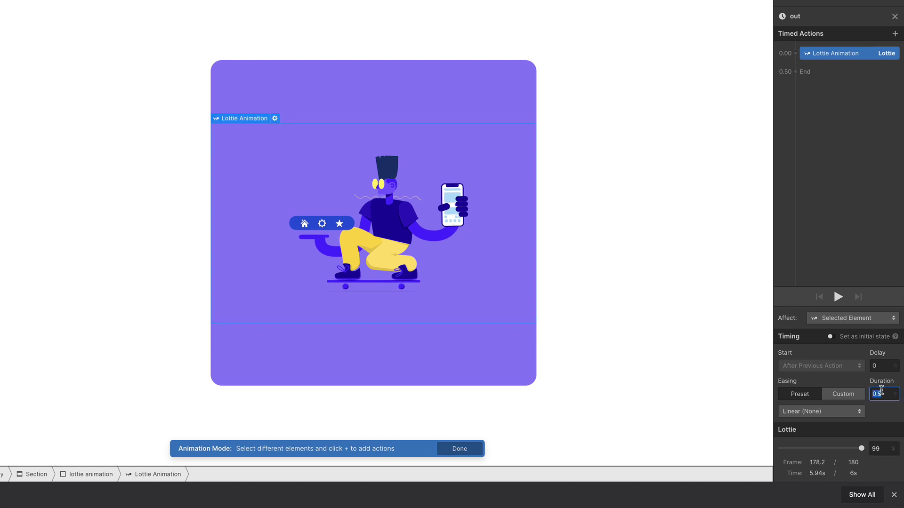
pyautogui.write('0')
# Add a second Lottie action at 0% and start editing its duration.
pyautogui.click(818, 72)
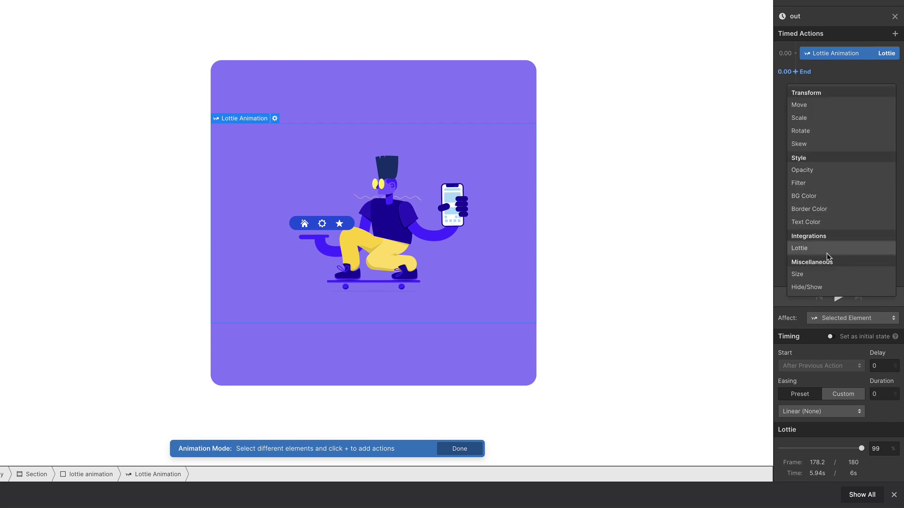
pyautogui.click(825, 250)
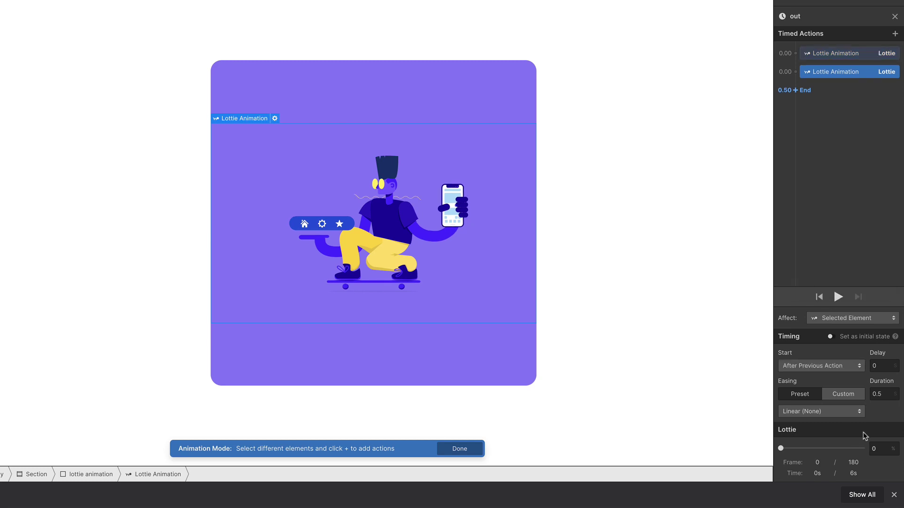
pyautogui.click(876, 394)
# Set the second action's duration to 0, then close the out animation and Mouse hover settings.
pyautogui.write('0')
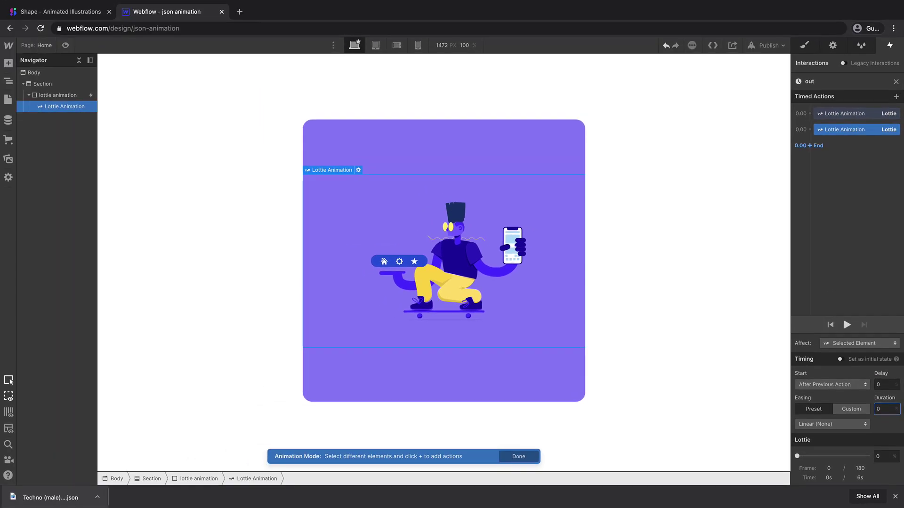
pyautogui.click(896, 82)
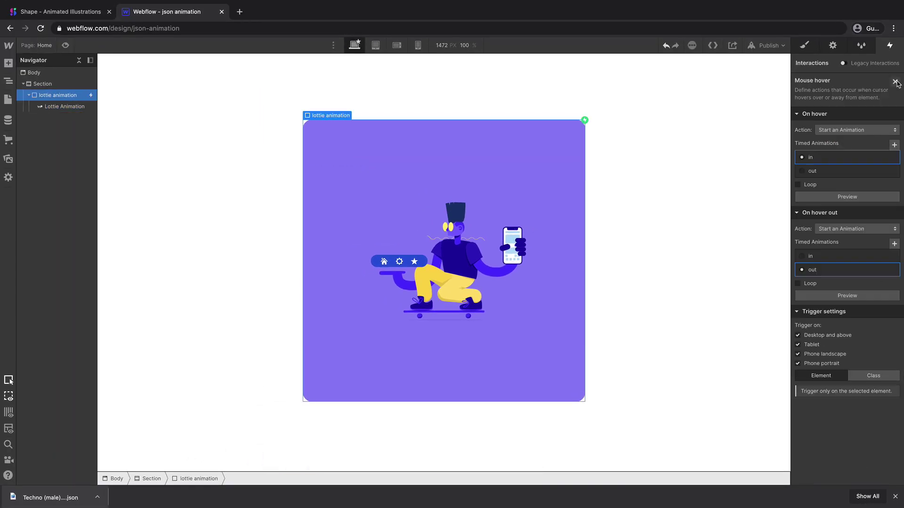
pyautogui.click(896, 82)
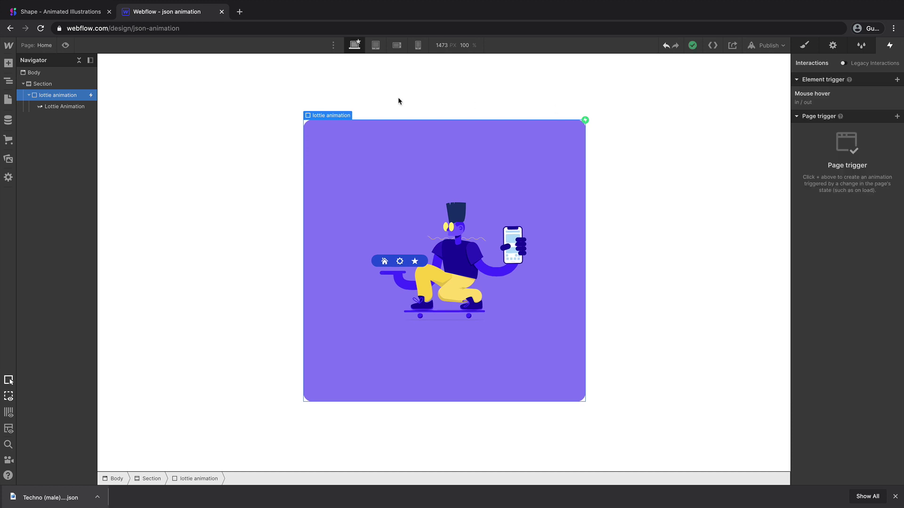
# Preview the page and hover over the purple box to play the skateboarder animation.
pyautogui.click(65, 45)
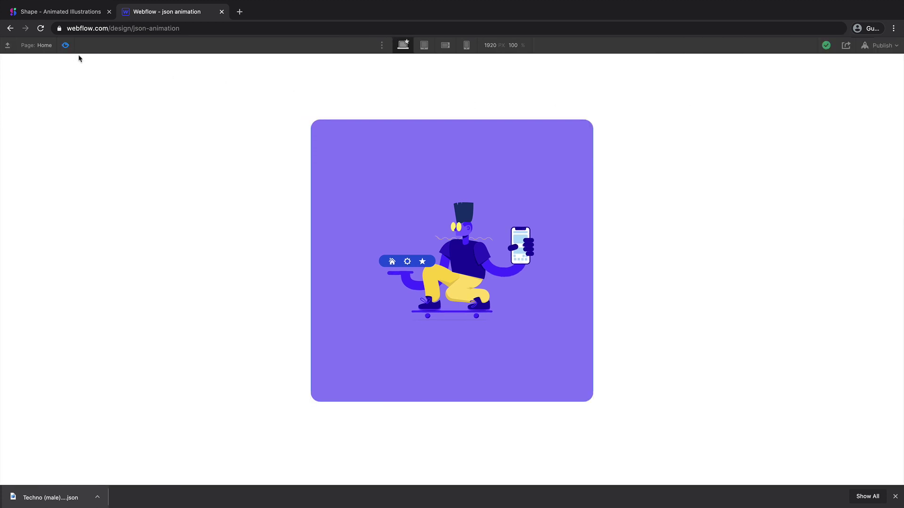
pyautogui.moveTo(384, 192)
pyautogui.moveTo(363, 216)
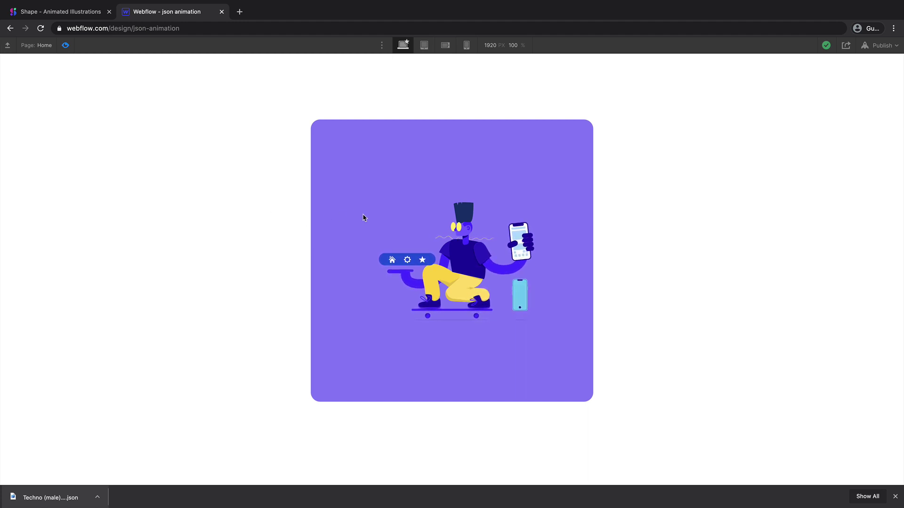